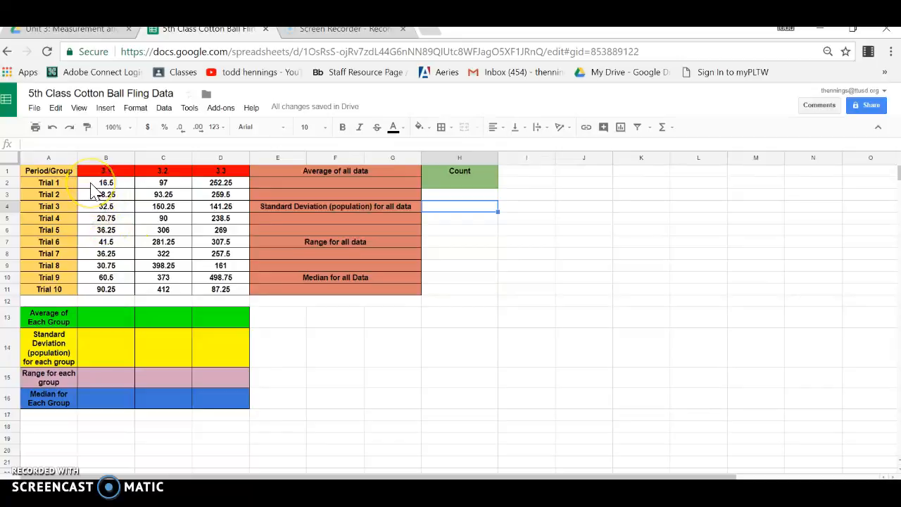
- Enter a COUNT formula in H2 for all trial data in B2:D11
left_click(99, 185)
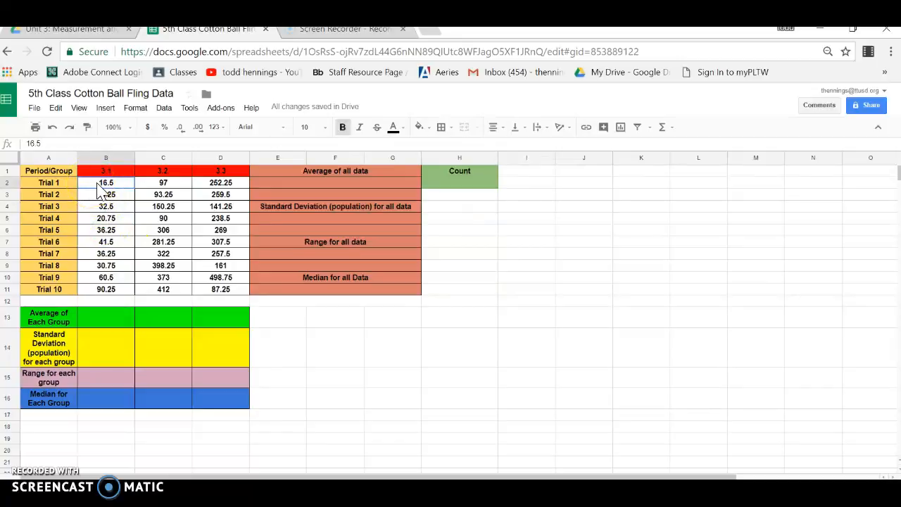
left_click(445, 186)
type("=")
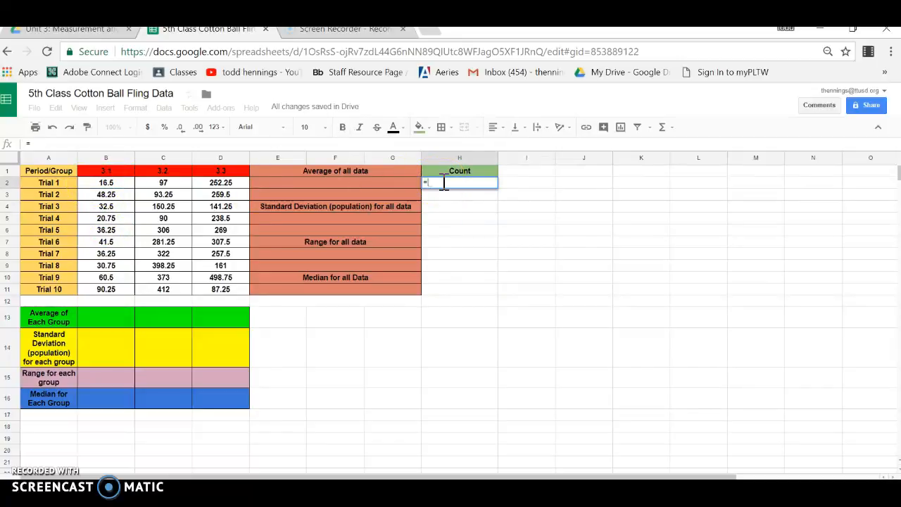
type("count")
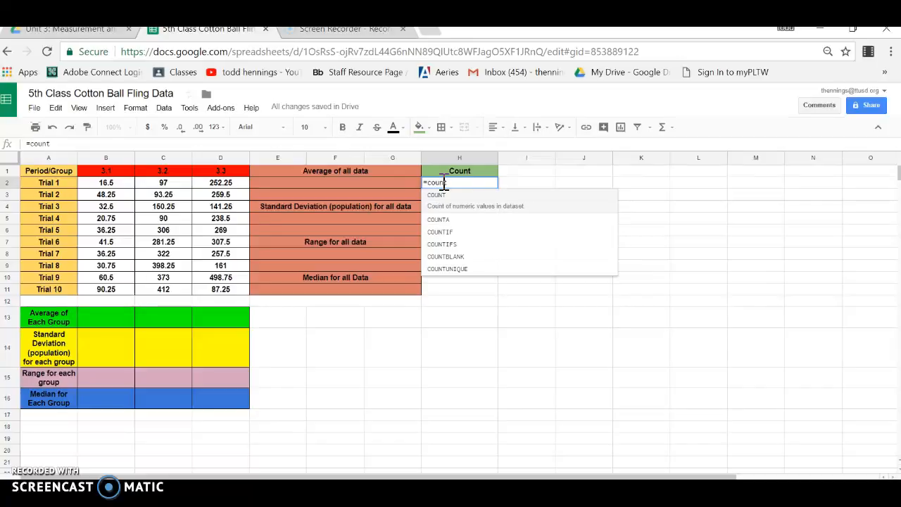
type("(")
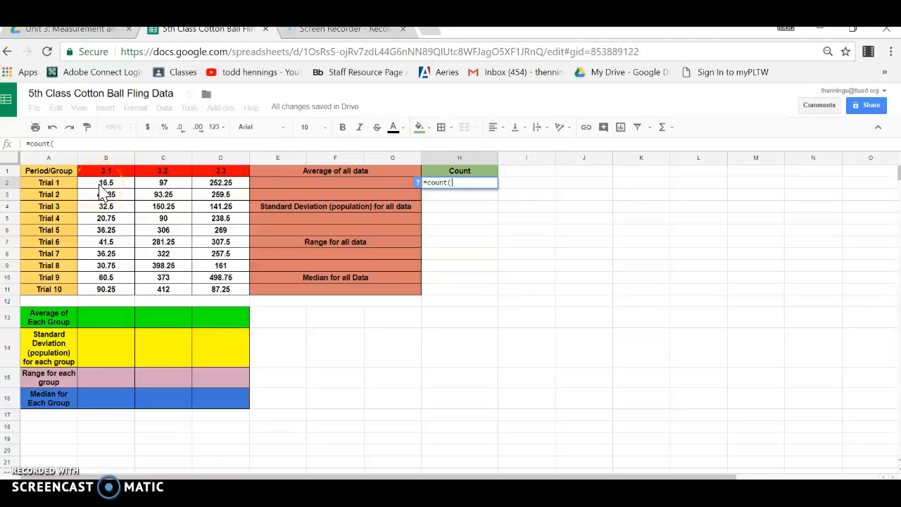
mouse_move(106, 183)
left_mouse_down()
mouse_move(167, 207)
mouse_move(216, 256)
mouse_move(225, 297)
left_mouse_up()
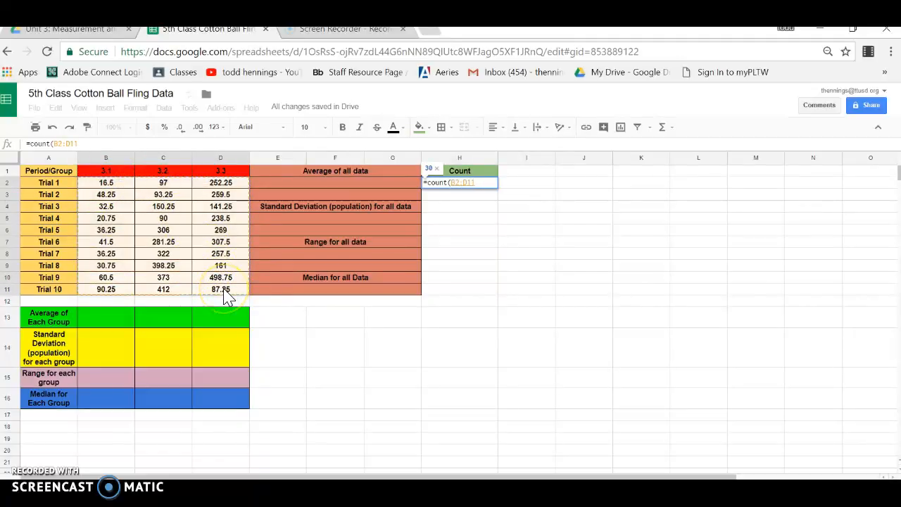
key("Return")
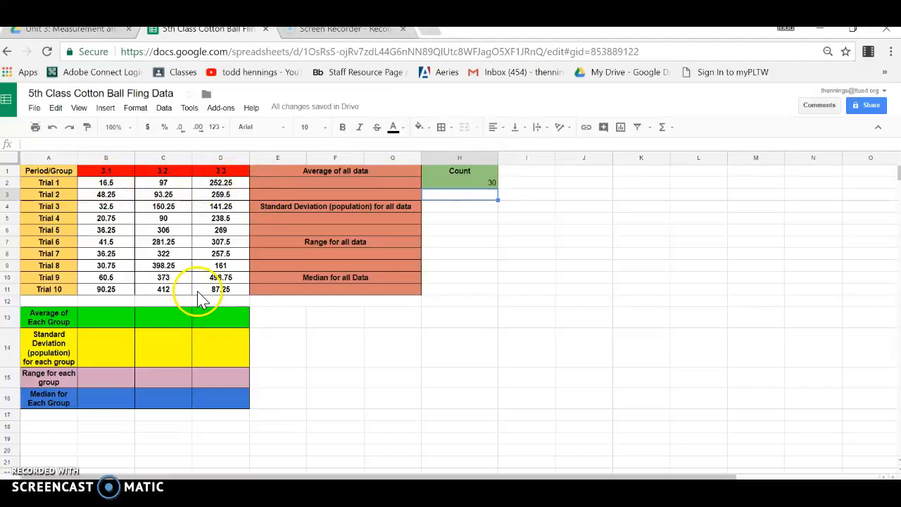
- Enter an AVERAGE formula in B13 for group 3.1's trials in B2:B11
left_click(109, 319)
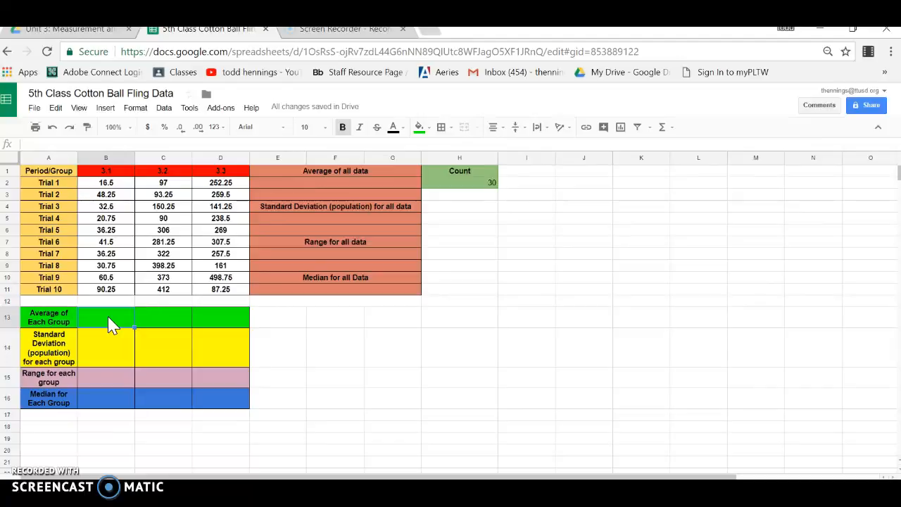
type("=")
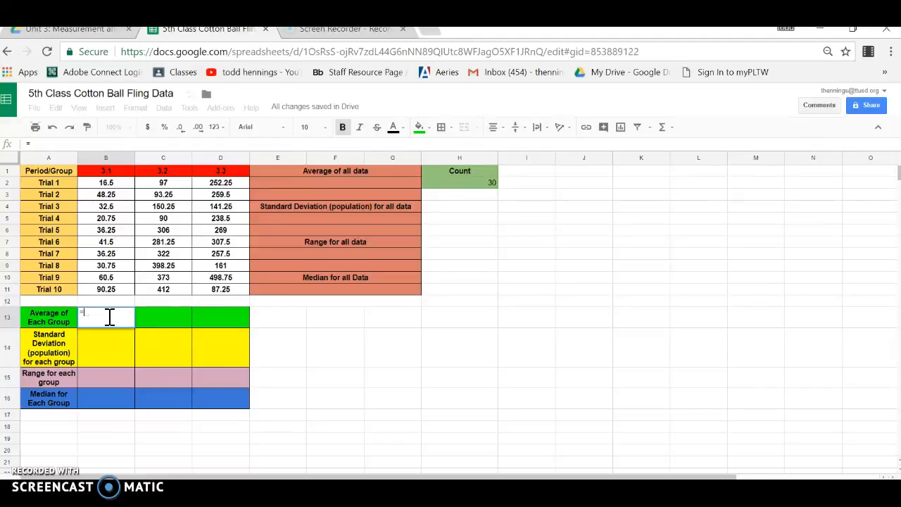
type("a")
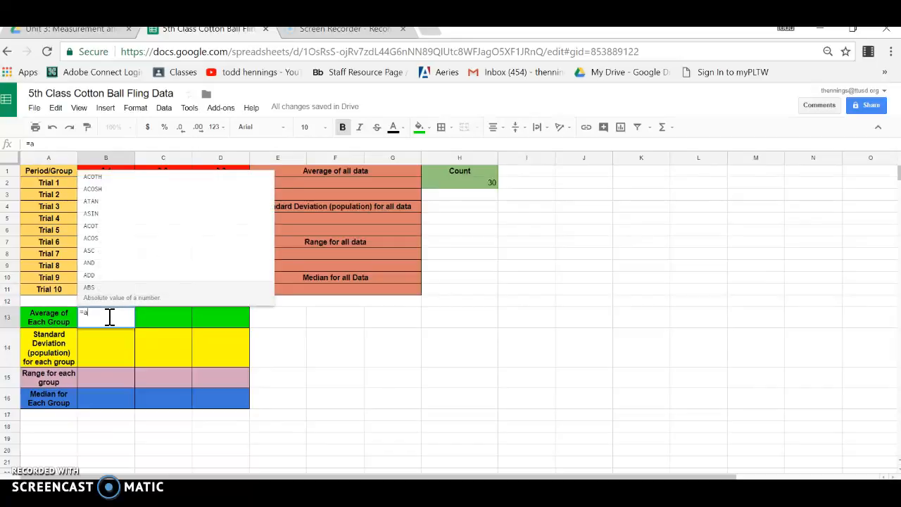
type("ver")
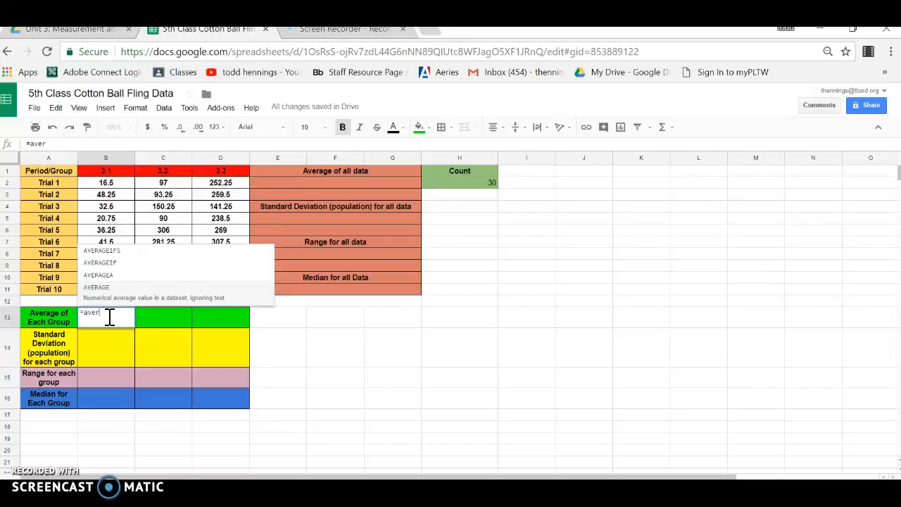
left_click(99, 291)
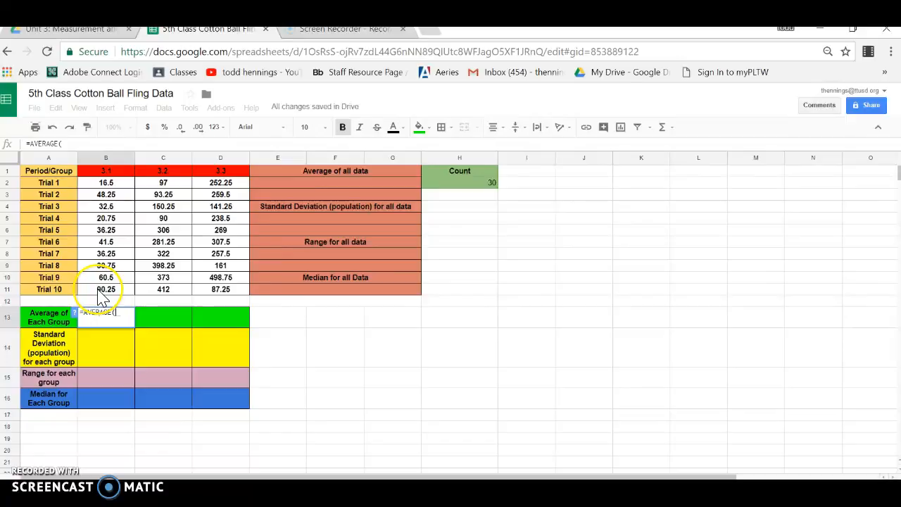
left_click(107, 184)
left_click_drag(112, 204, 125, 302)
key("Return")
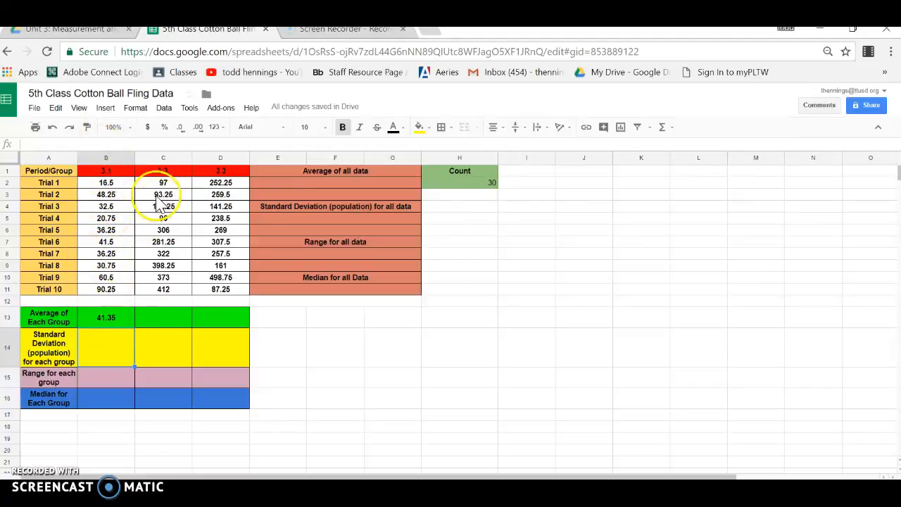
- Fill the average formula from B13 across to groups 3.2 and 3.3 in C13:D13
left_click(170, 320)
left_click(212, 321)
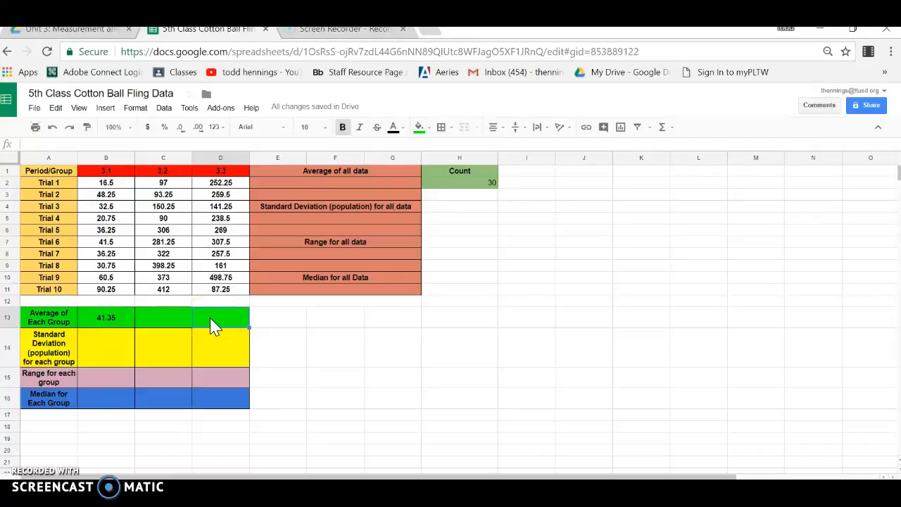
left_click(145, 318)
left_click(128, 322)
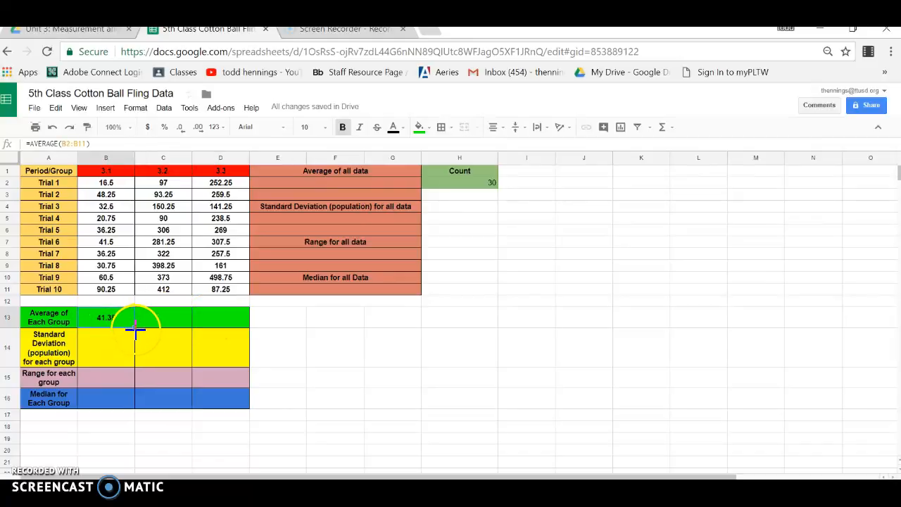
left_click_drag(135, 327, 238, 324)
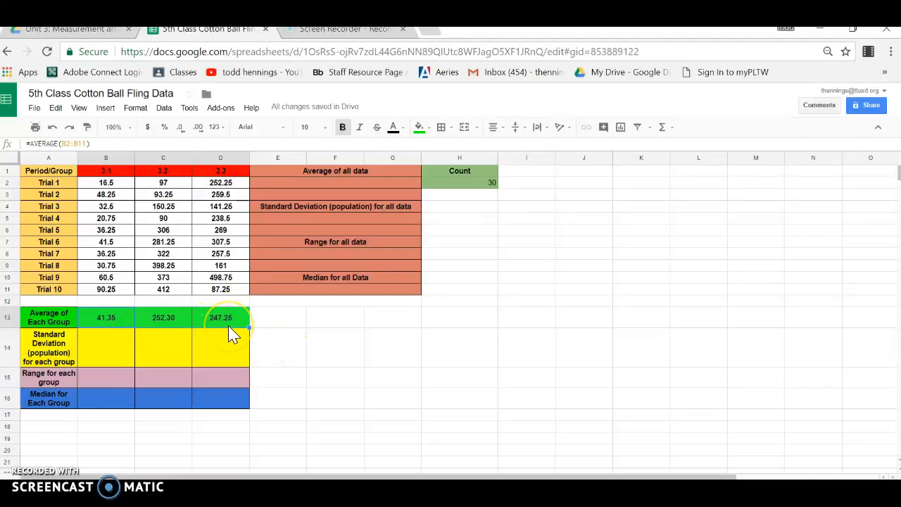
- Restore the overwritten average in B13 by filling the formula from C13 back into it
type("`")
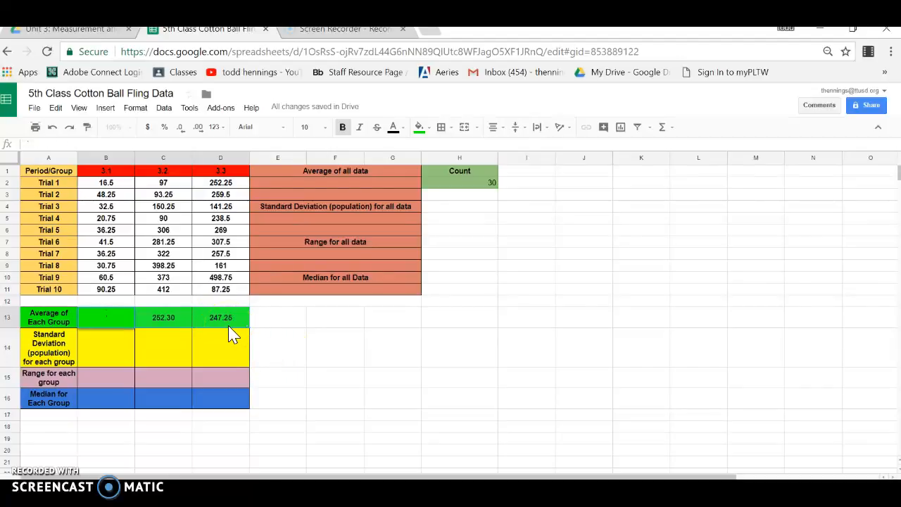
left_click(53, 128)
left_click(165, 322)
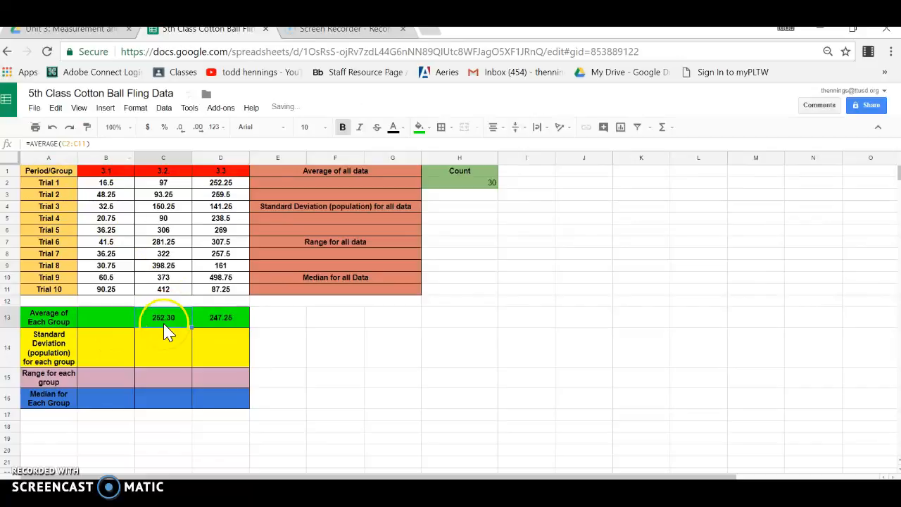
left_click_drag(192, 329, 119, 337)
left_click(211, 323)
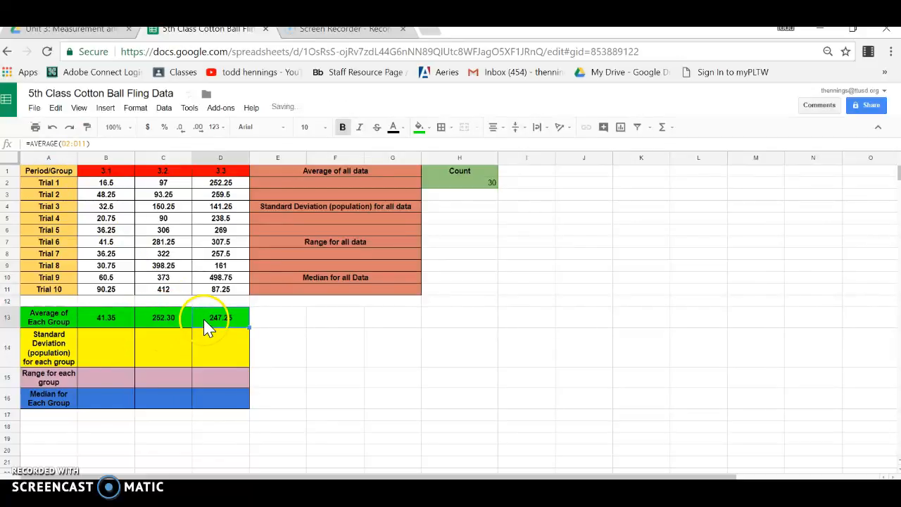
key("ctrl+grave")
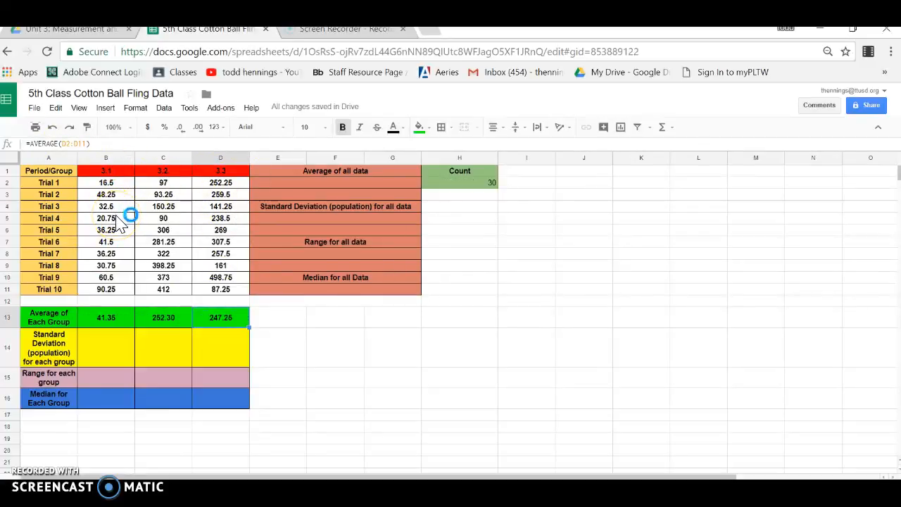
- Calculate group 3.1's population standard deviation in B14 with STDEVP over B2:B11 and fill the formula across to D14
left_click(99, 337)
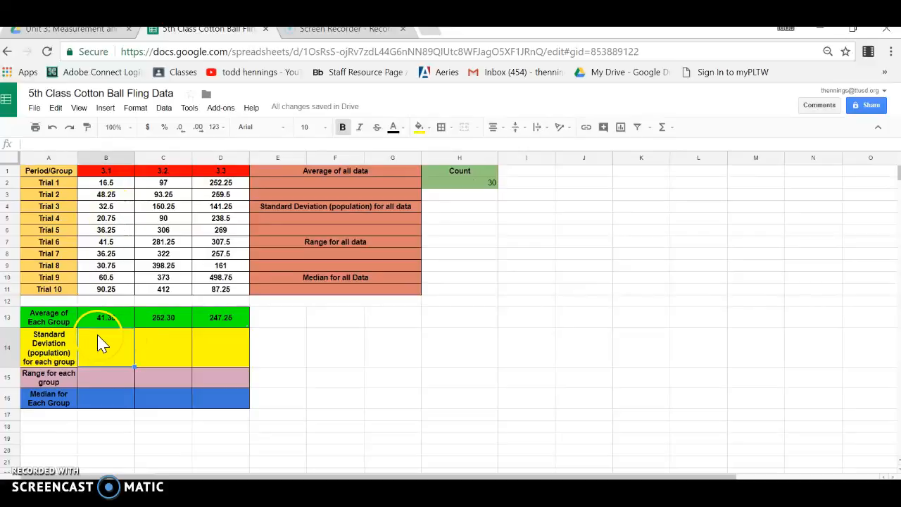
left_click(100, 355)
type("=")
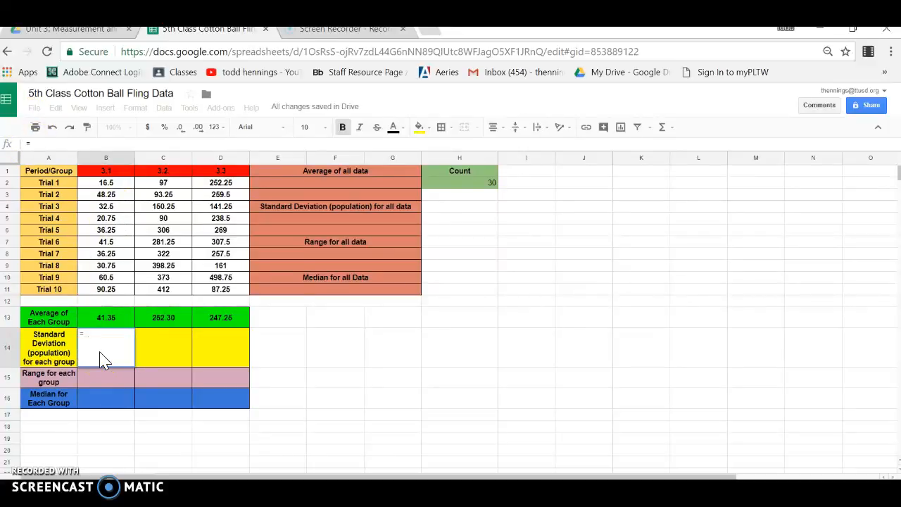
type("std")
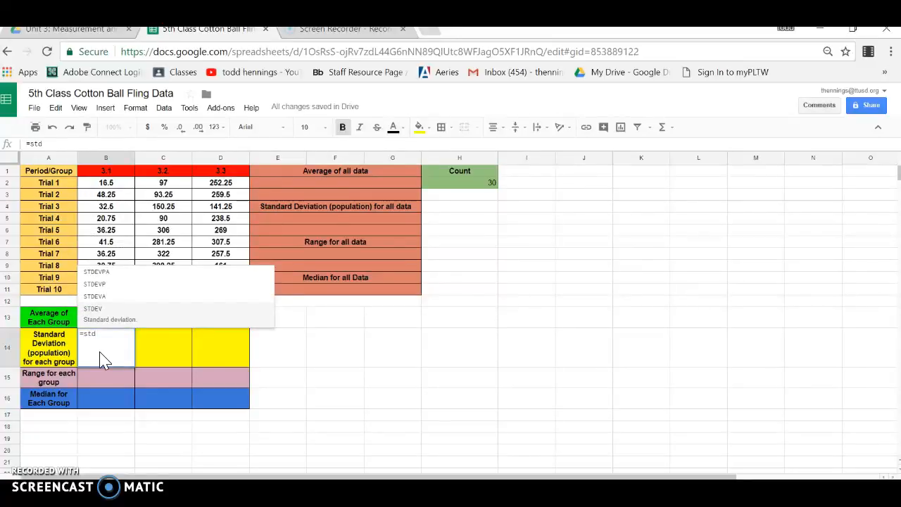
left_click(109, 282)
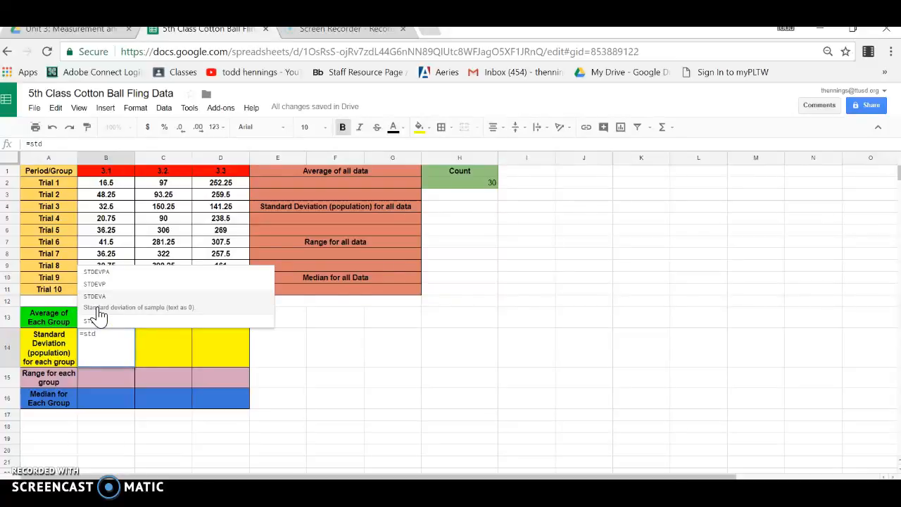
left_click(103, 289)
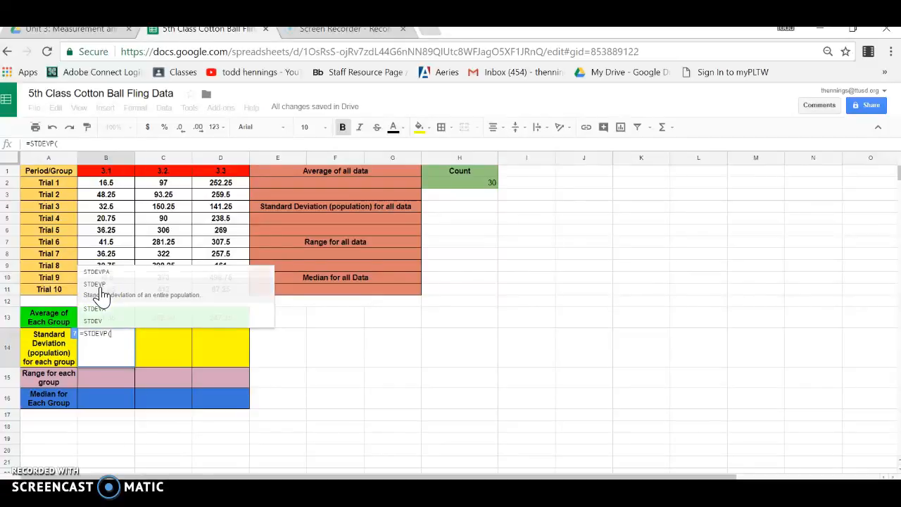
left_click(102, 293)
left_click_drag(109, 185, 115, 300)
type(")")
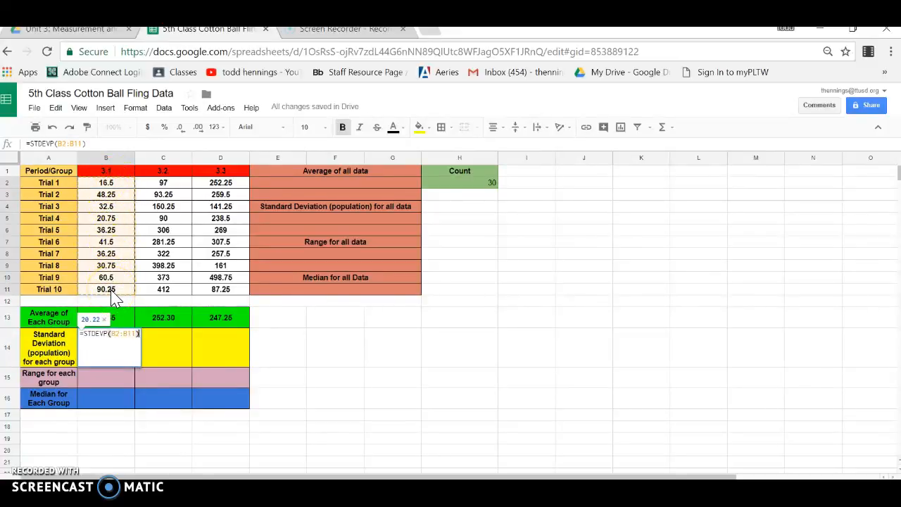
key("Return")
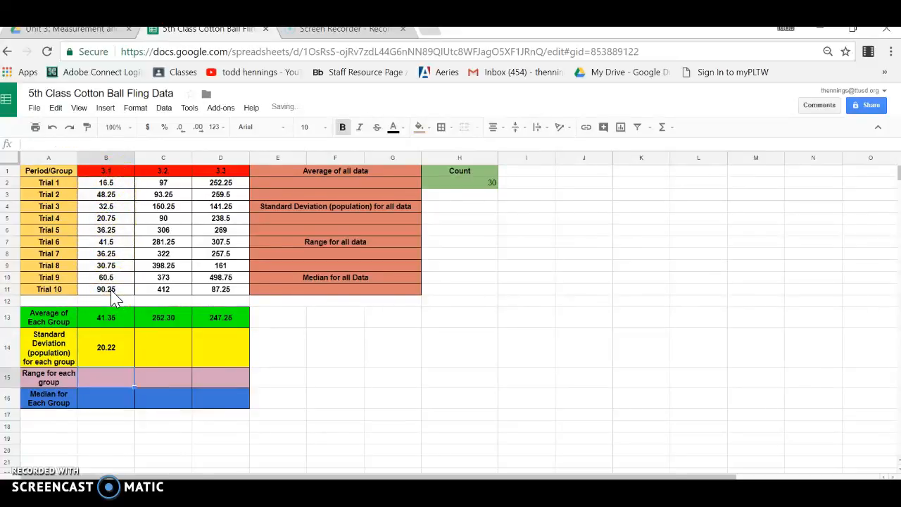
left_click(124, 343)
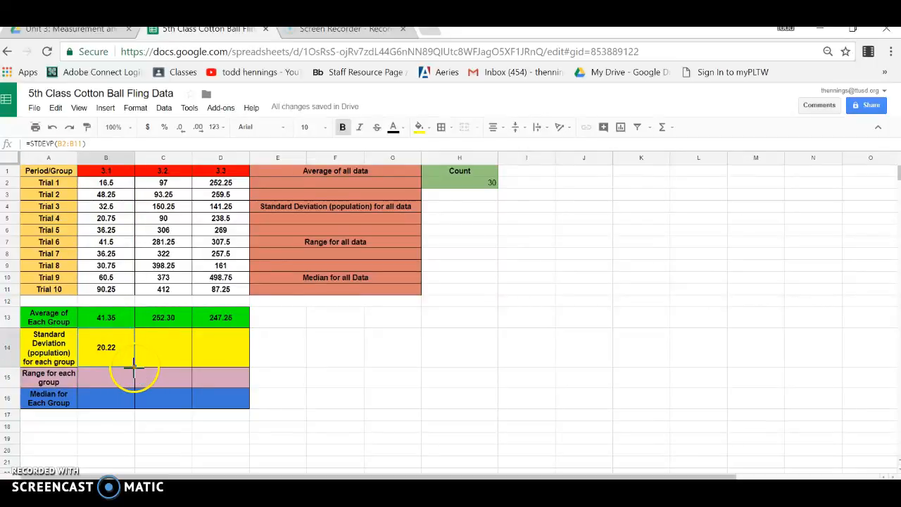
left_click_drag(134, 366, 227, 363)
- Calculate group 3.1's range in B15 as MAX(B2:B11) minus MIN(B2:B11) and fill the formula across to D15
left_click(118, 384)
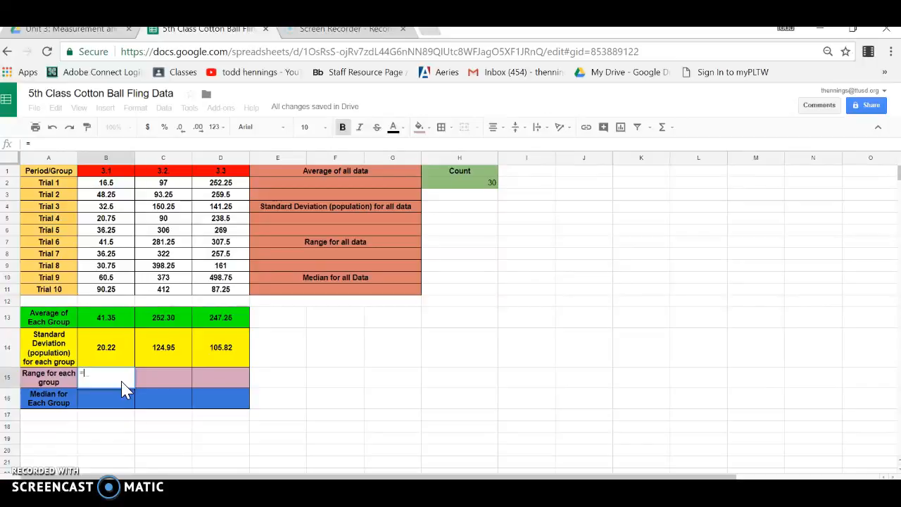
type("ma")
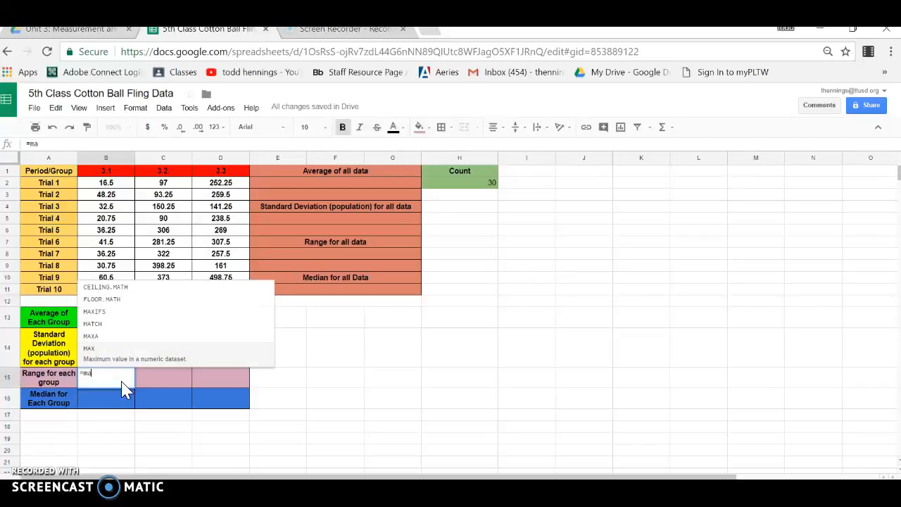
type("x(")
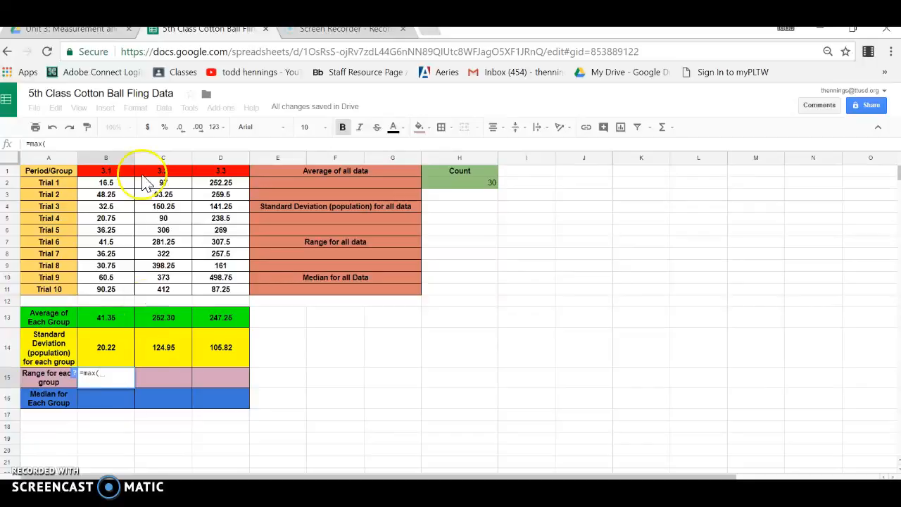
left_click_drag(113, 186, 122, 300)
type(")")
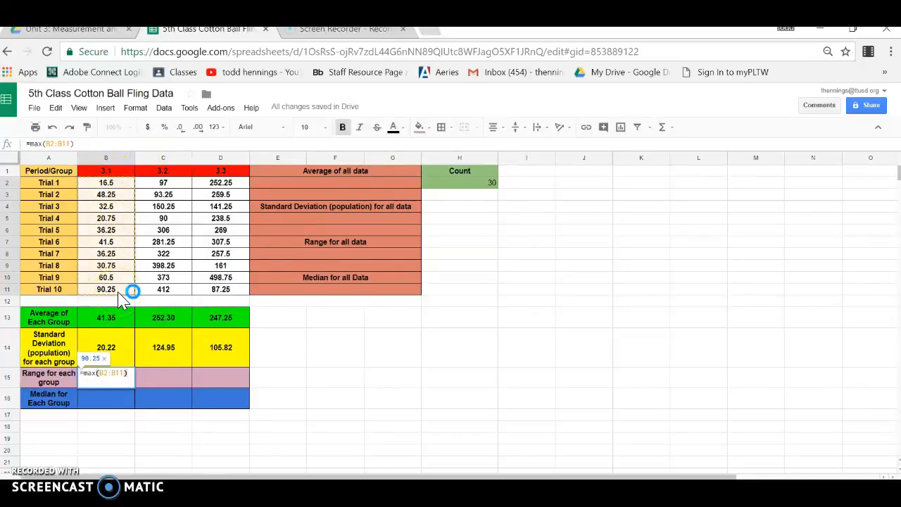
type("-min")
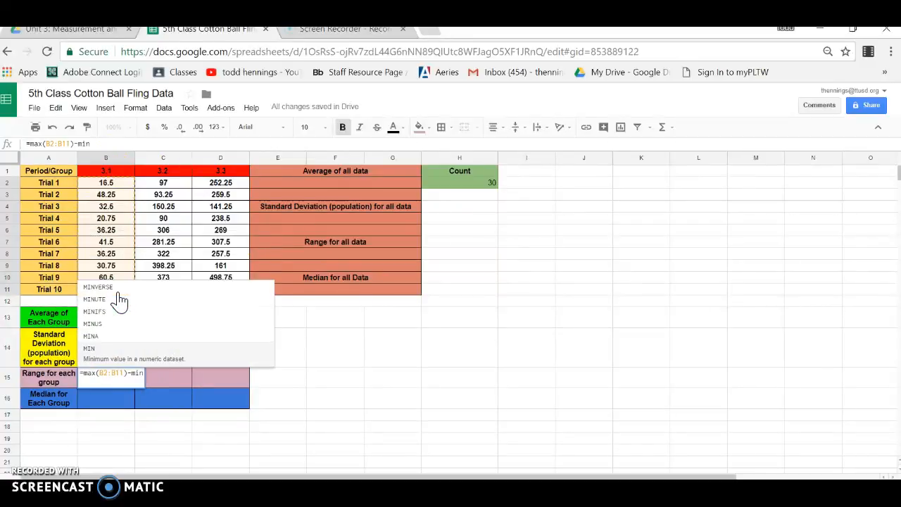
left_click(107, 346)
left_click_drag(111, 182, 116, 295)
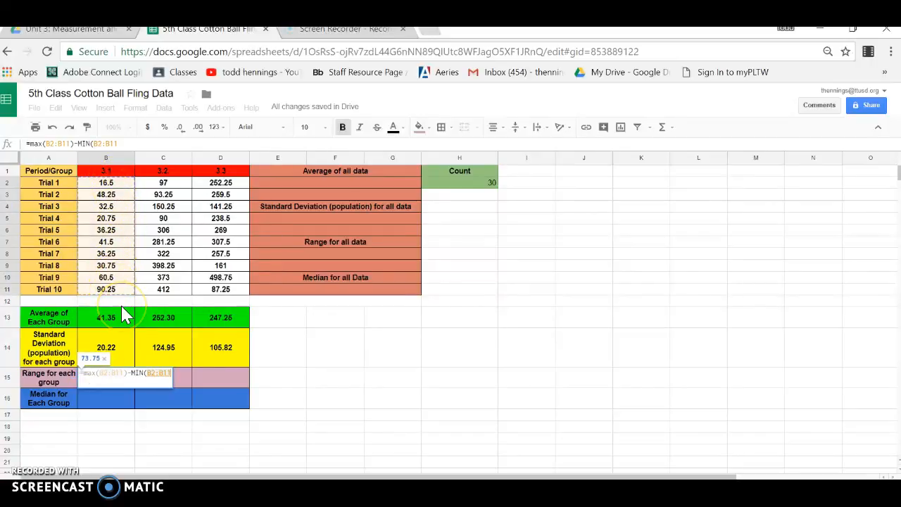
key("Return")
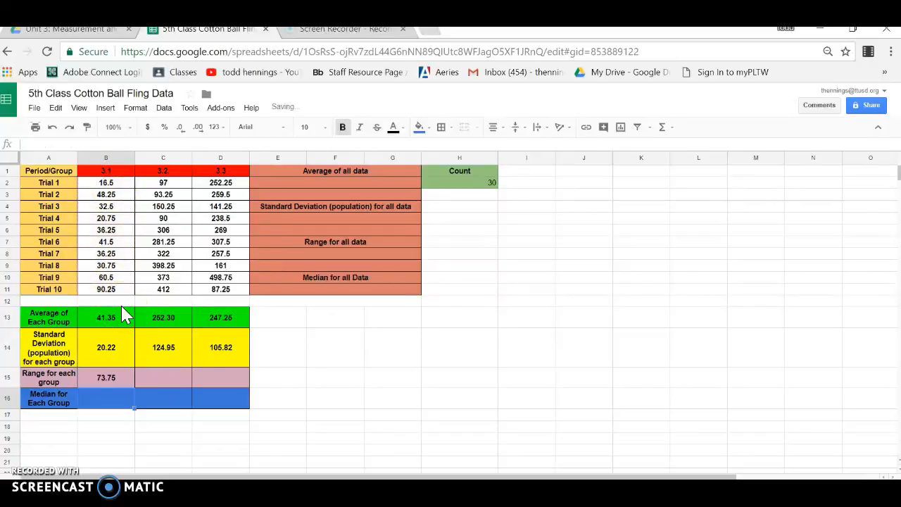
left_click(124, 386)
left_click_drag(136, 389, 216, 380)
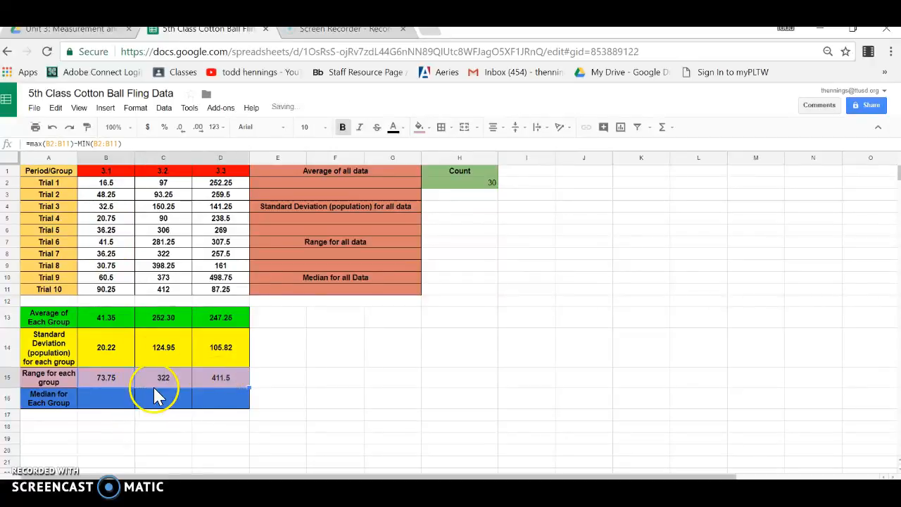
- Calculate group 3.1's median in B16 with MEDIAN over B2:B11 and fill the formula across to D16
left_click(119, 406)
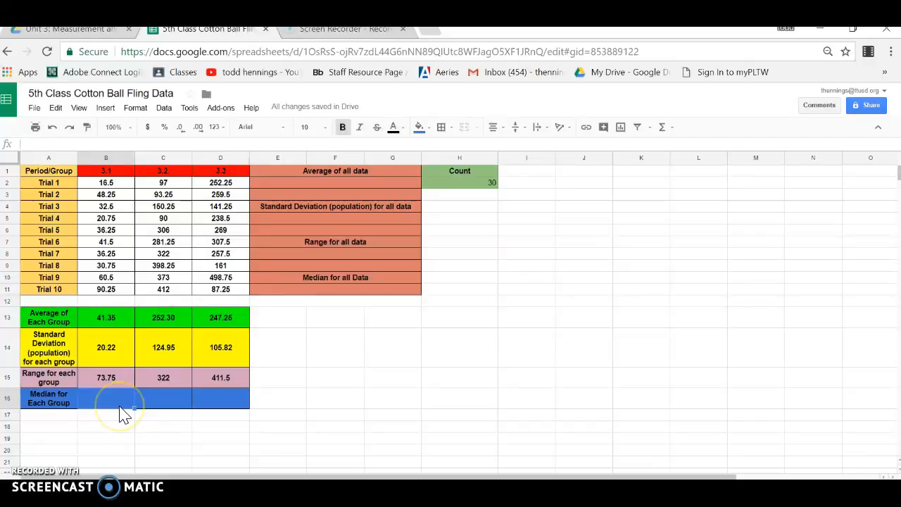
type("=")
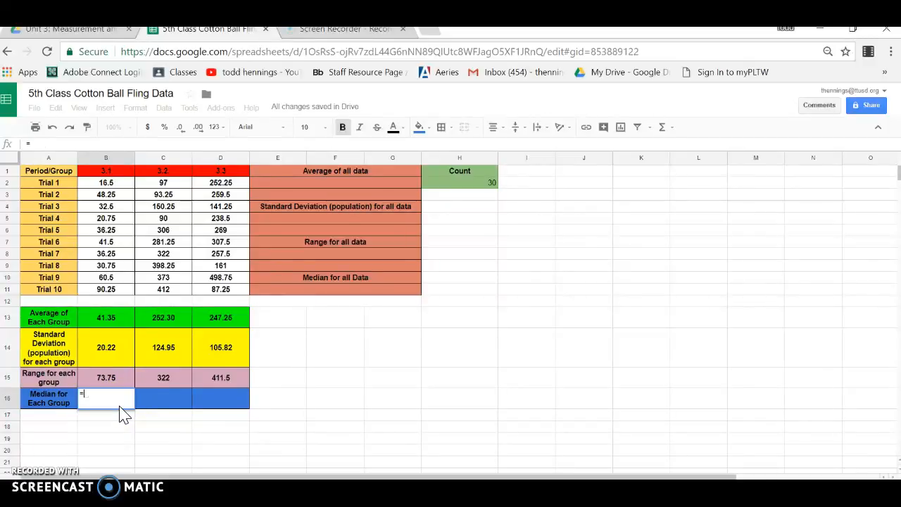
type("med")
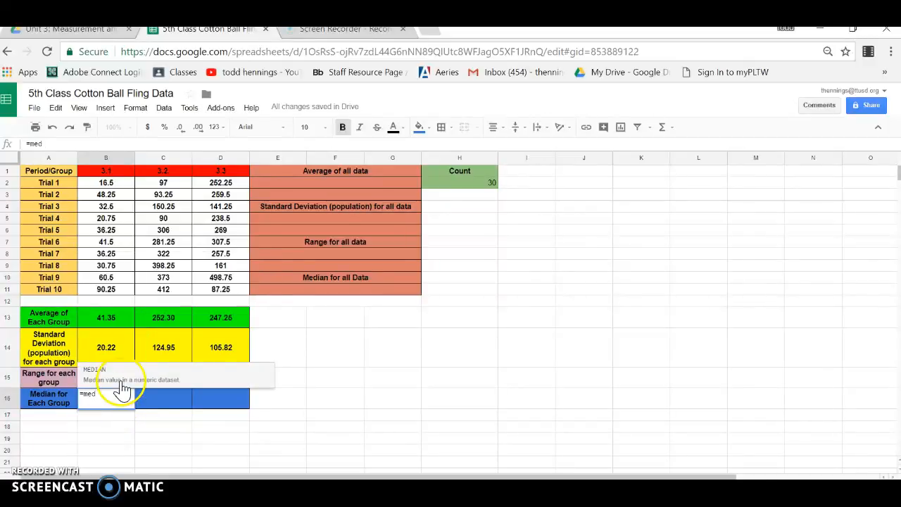
left_click(116, 382)
left_click_drag(112, 185, 122, 300)
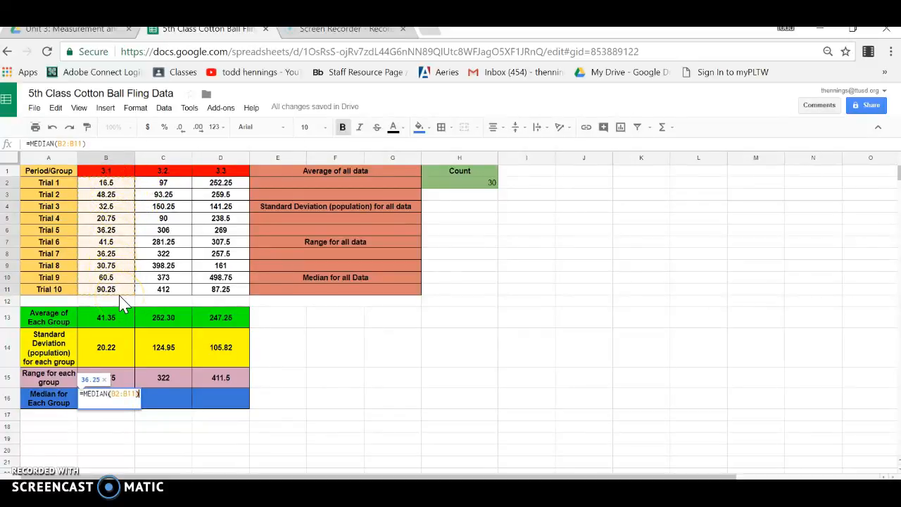
key("Return")
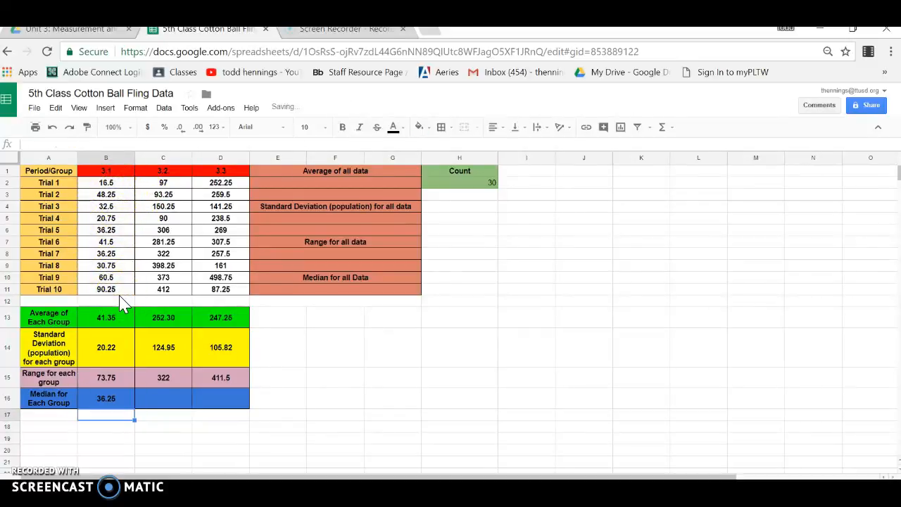
left_click(131, 398)
left_click_drag(135, 410, 221, 403)
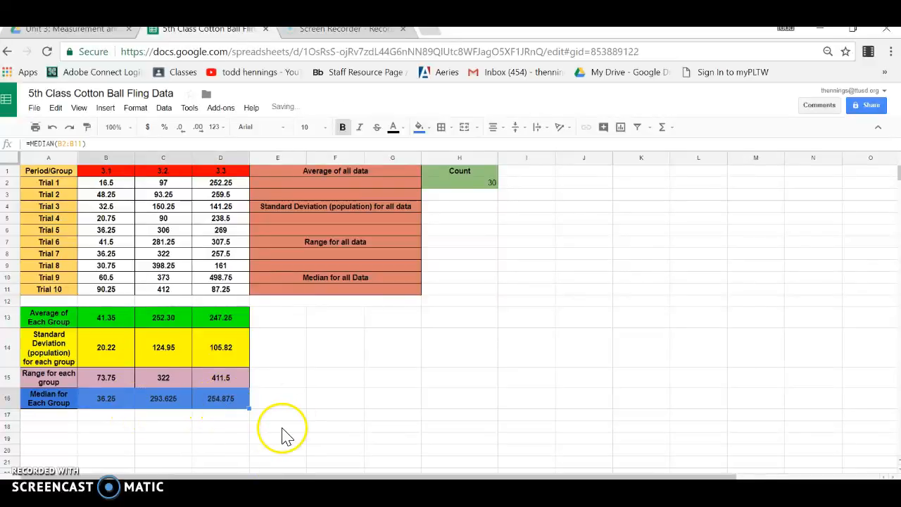